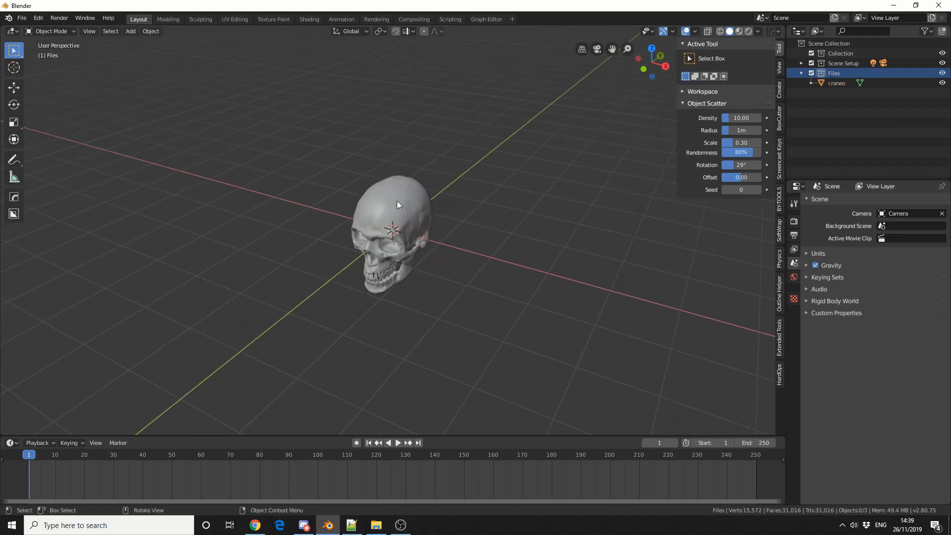
Mark all edges of the skull mesh as Freestyle edges, clear the edit selection and return to Object Mode
{"action": "left_click", "coordinate": [397, 204]}
{"action": "key", "text": "Tab"}
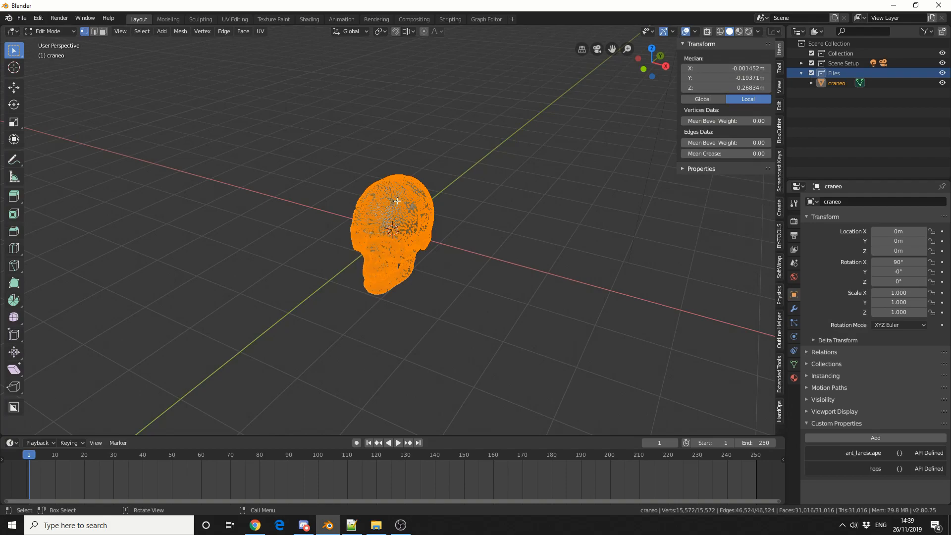
{"action": "left_click", "coordinate": [225, 30]}
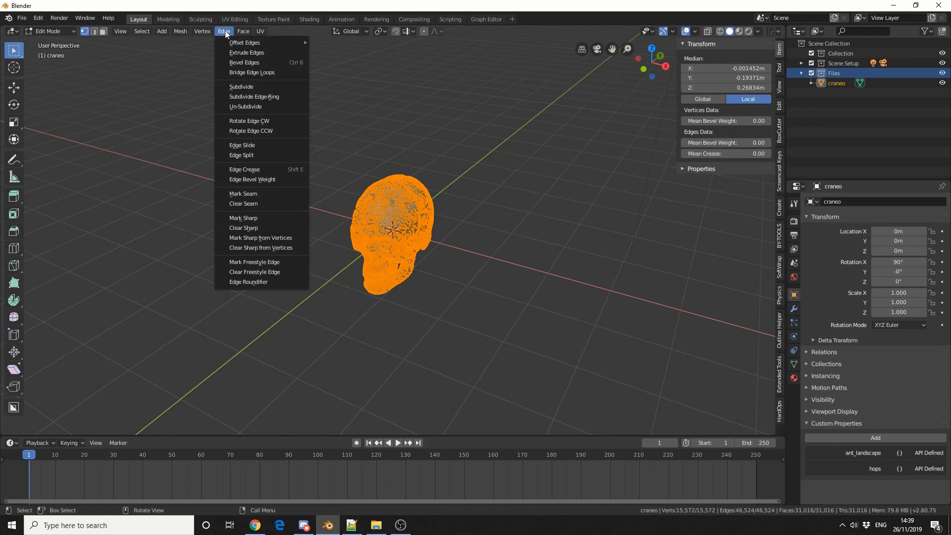
{"action": "left_click", "coordinate": [262, 261]}
{"action": "key", "text": "alt+a"}
{"action": "scroll", "coordinate": [497, 250], "scroll_direction": "up", "scroll_amount": 2}
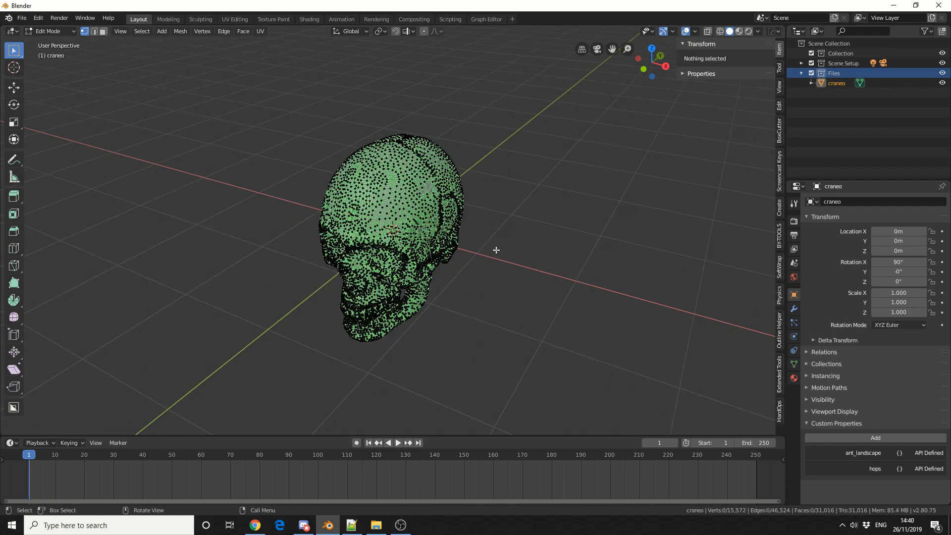
{"action": "left_click", "coordinate": [49, 31]}
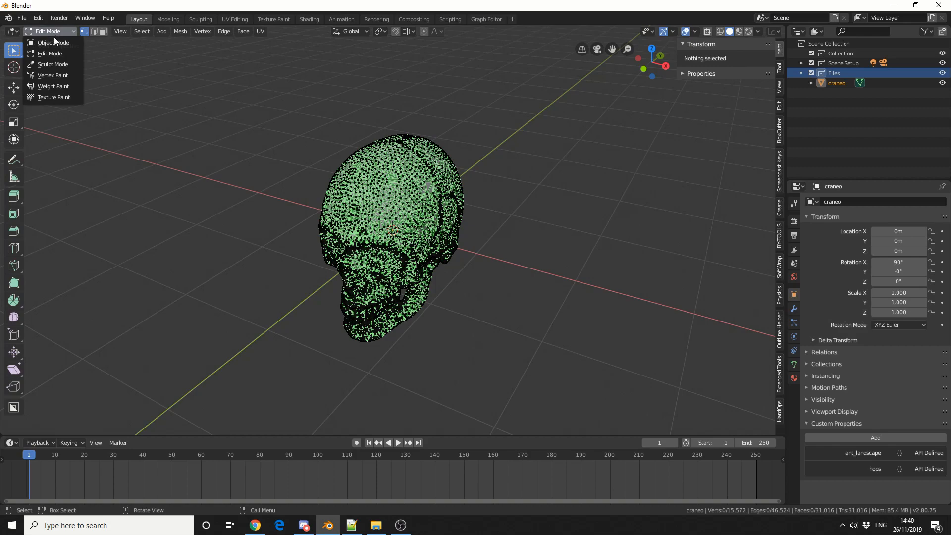
{"action": "left_click", "coordinate": [55, 39]}
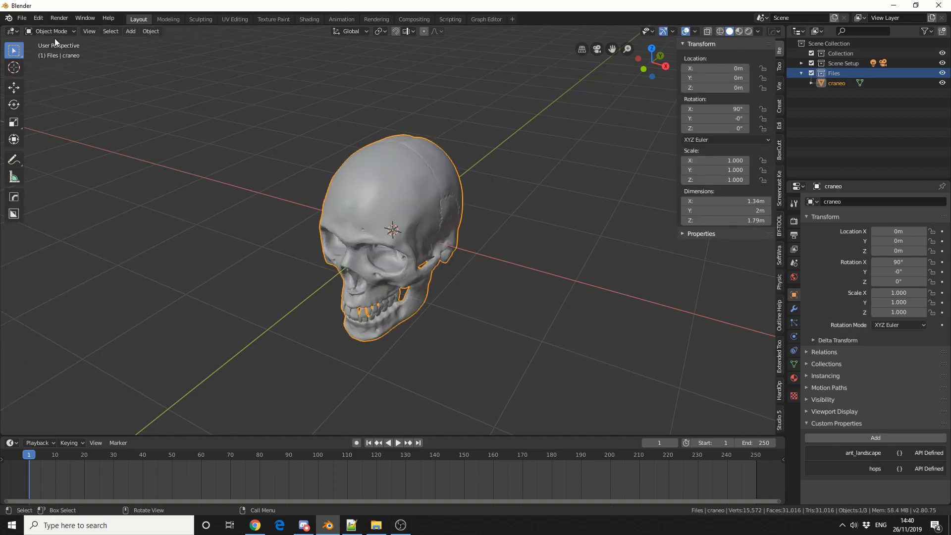
Enable Freestyle in the scene's render settings and render the skull
{"action": "left_click", "coordinate": [794, 222]}
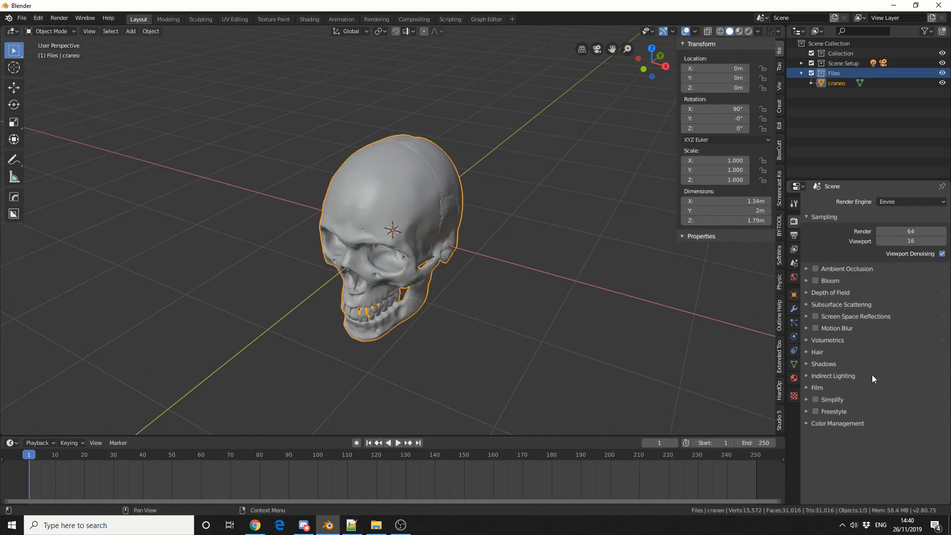
{"action": "left_click", "coordinate": [807, 412]}
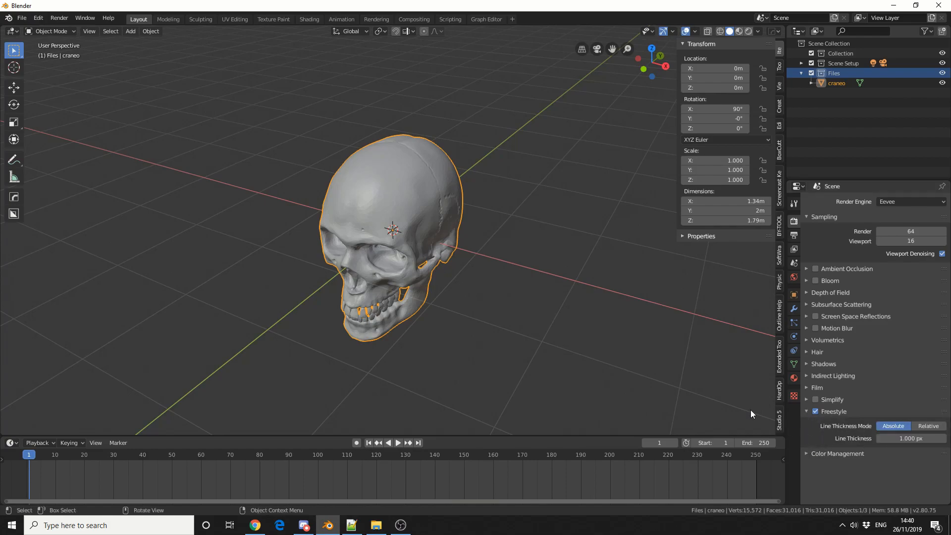
{"action": "key", "text": "F12"}
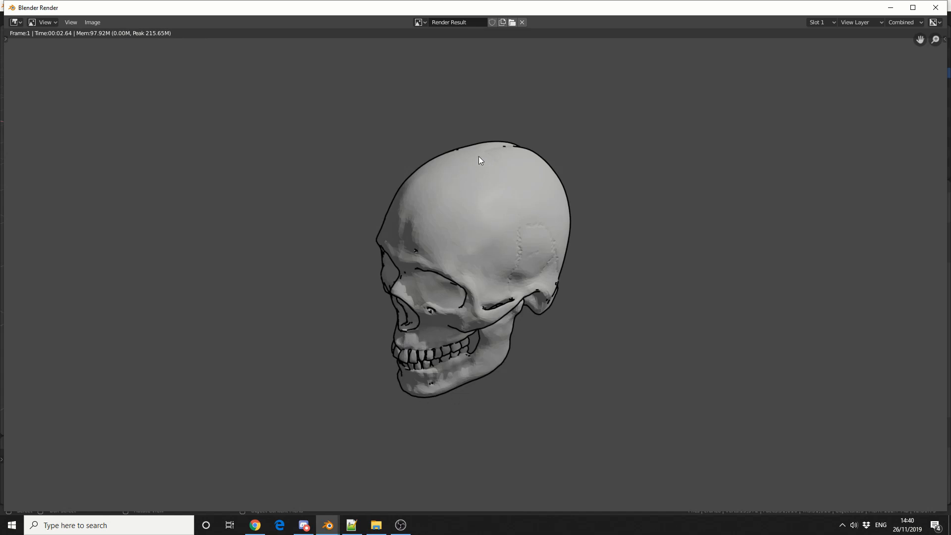
{"action": "left_click", "coordinate": [936, 7]}
Set the Freestyle line thickness to 0.3 px and enable the Edge Mark edge type in the view layer's line set
{"action": "left_click", "coordinate": [912, 439]}
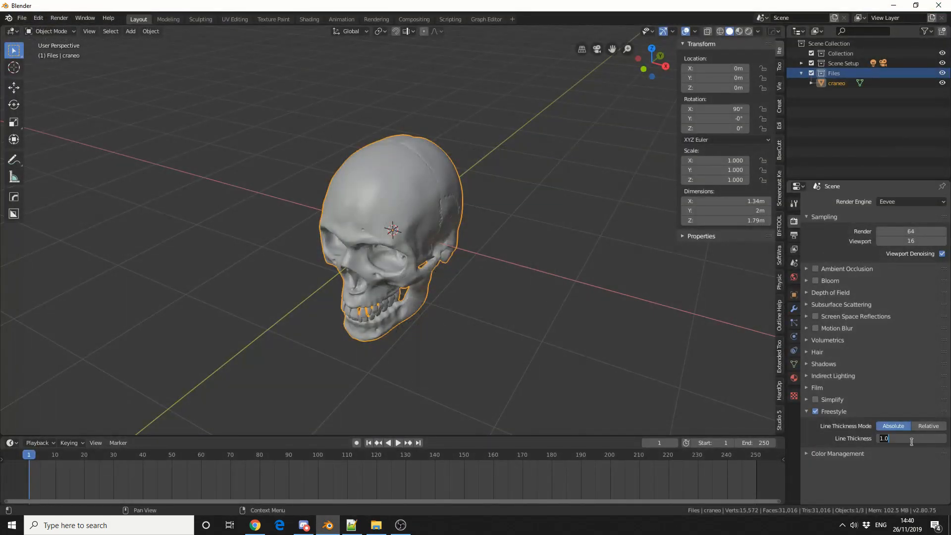
{"action": "type", "text": "0.3"}
{"action": "key", "text": "Return"}
{"action": "left_click", "coordinate": [794, 251]}
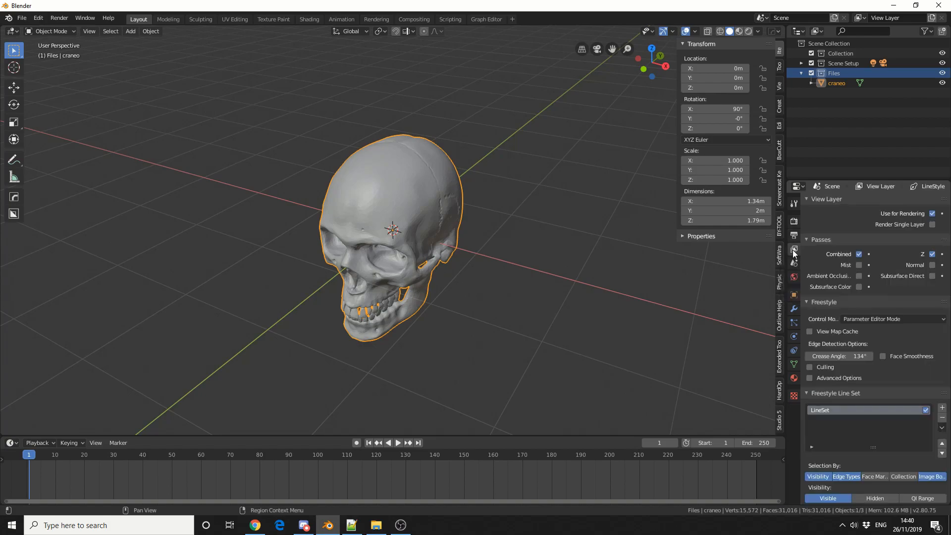
{"action": "scroll", "coordinate": [866, 356], "scroll_direction": "down", "scroll_amount": 2}
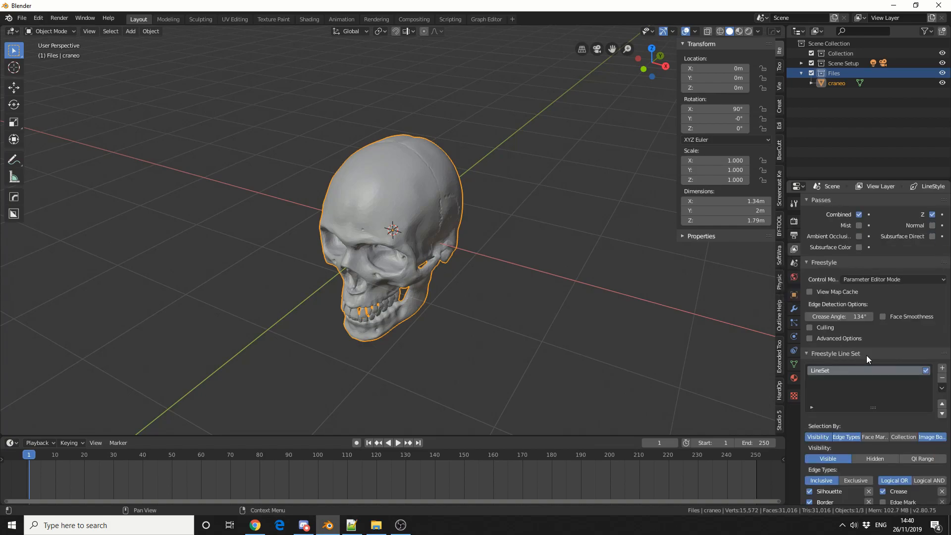
{"action": "scroll", "coordinate": [867, 355], "scroll_direction": "down", "scroll_amount": 2}
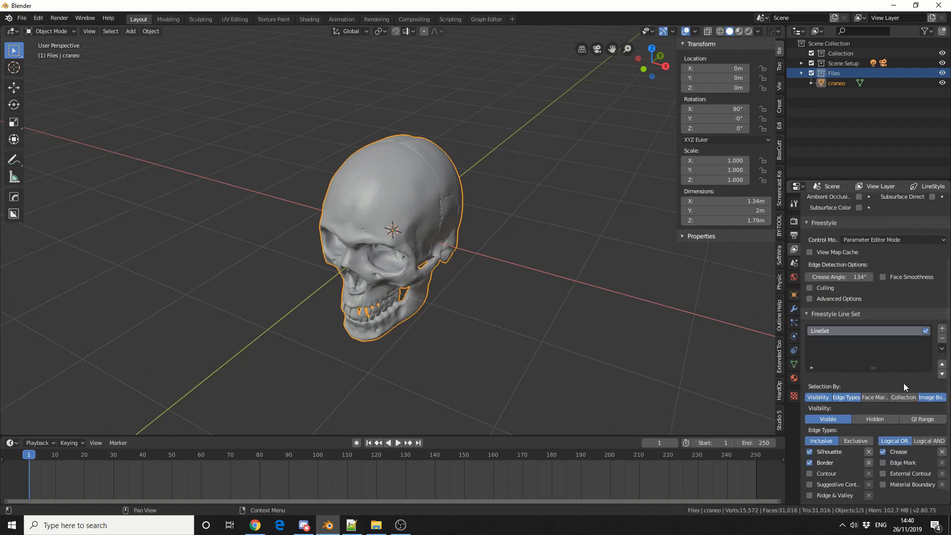
{"action": "left_click", "coordinate": [906, 464]}
Render the skull with the Edge Mark lines and close the render window
{"action": "middle_click_drag", "start_coordinate": [572, 359], "coordinate": [549, 348]}
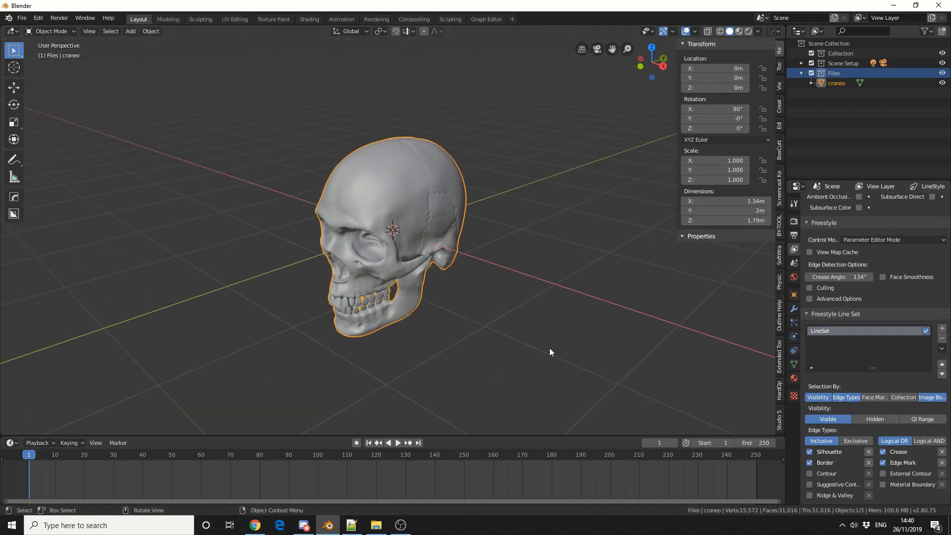
{"action": "key", "text": "F12"}
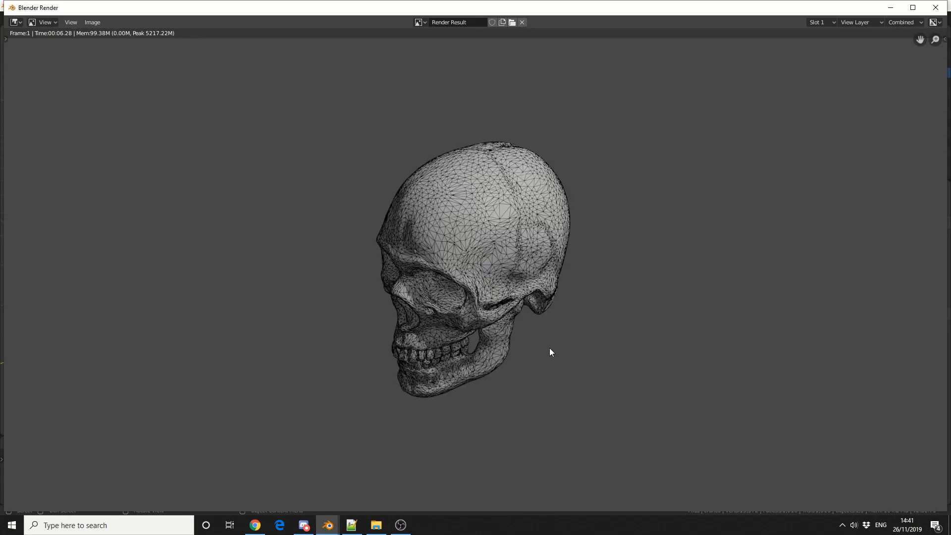
{"action": "left_click", "coordinate": [936, 7]}
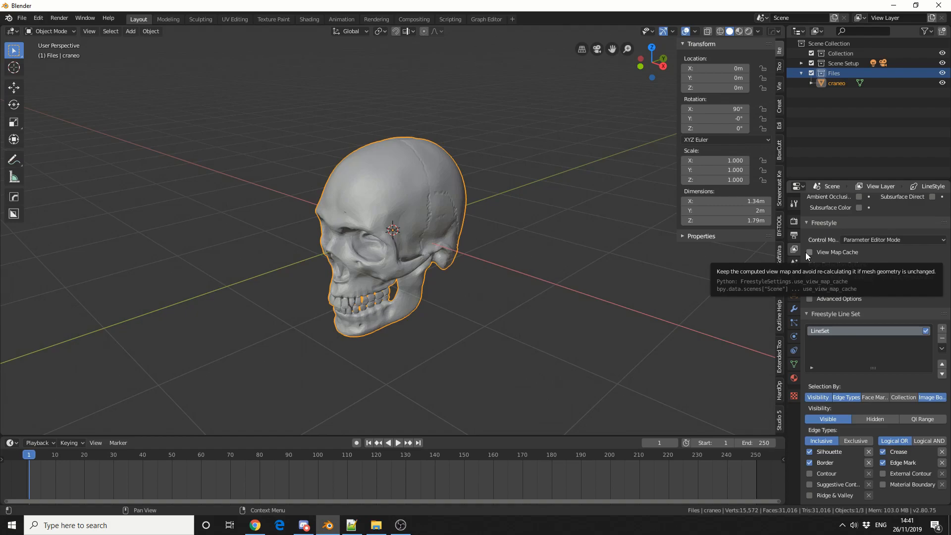
Start a new file, discarding the unsaved changes to the skull scene
{"action": "left_click", "coordinate": [21, 18]}
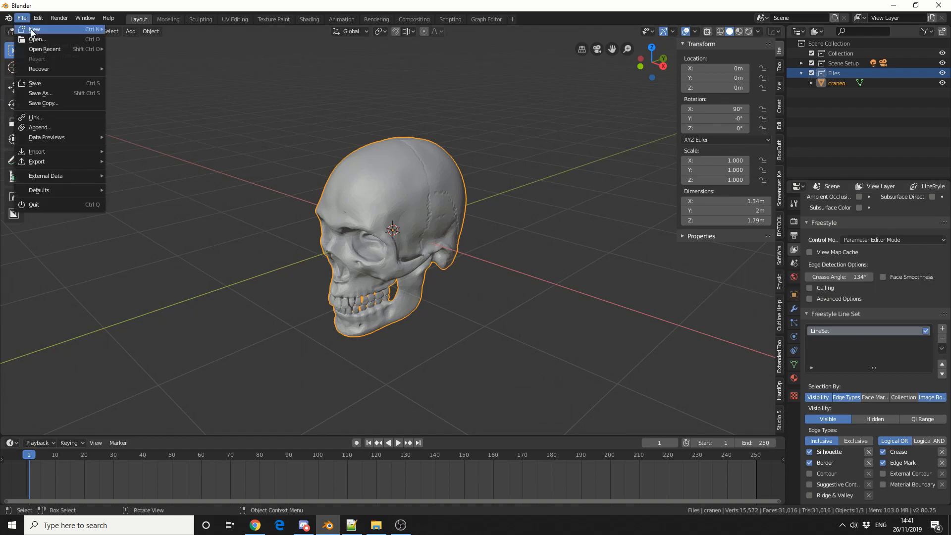
{"action": "mouse_move", "coordinate": [30, 29]}
{"action": "left_click", "coordinate": [129, 30]}
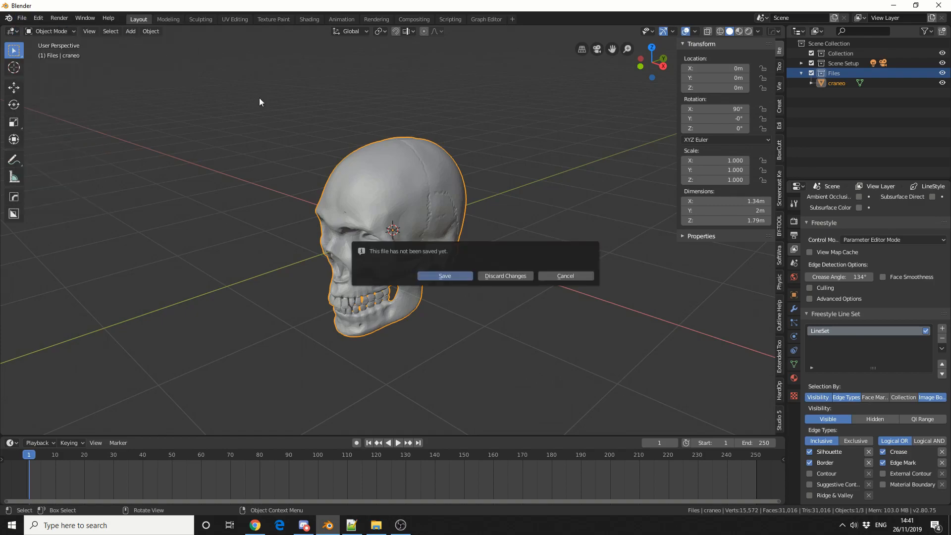
{"action": "left_click", "coordinate": [498, 275]}
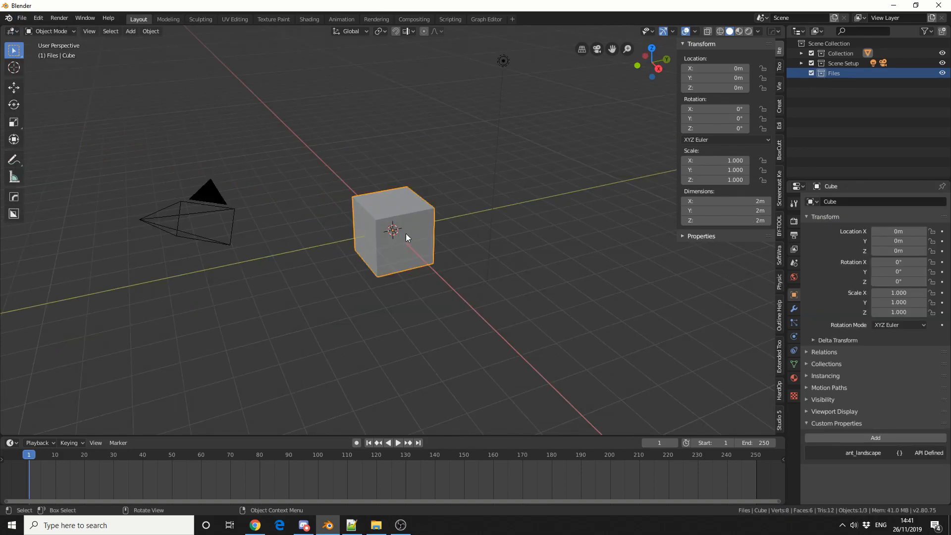
Delete the default cube and add a Monkey mesh to the scene
{"action": "key", "text": "Delete"}
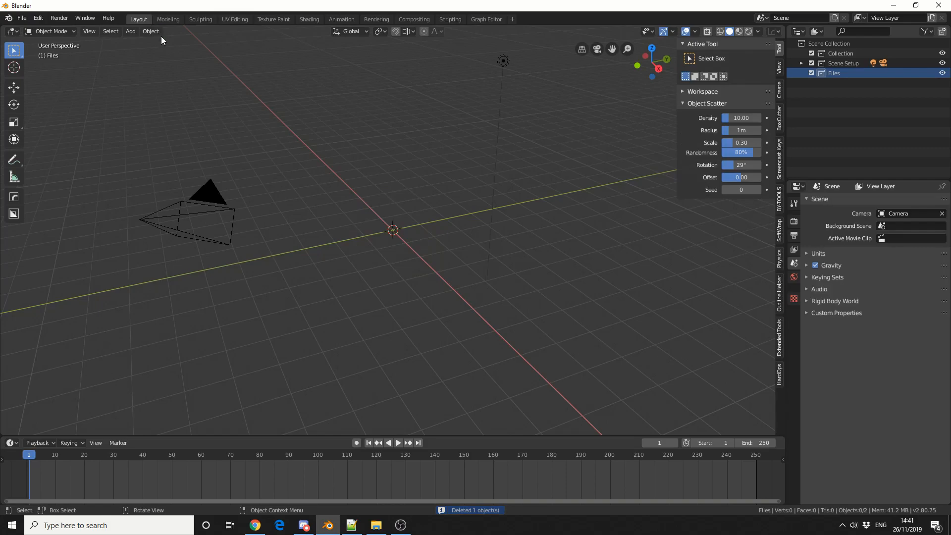
{"action": "left_click", "coordinate": [132, 32]}
{"action": "mouse_move", "coordinate": [148, 42]}
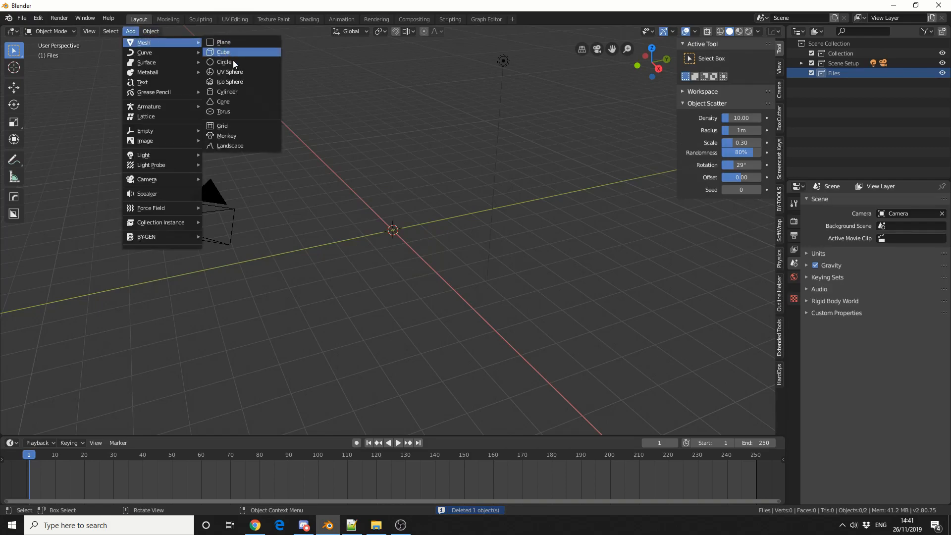
{"action": "left_click", "coordinate": [240, 134]}
{"action": "middle_click_drag", "start_coordinate": [495, 281], "coordinate": [513, 259]}
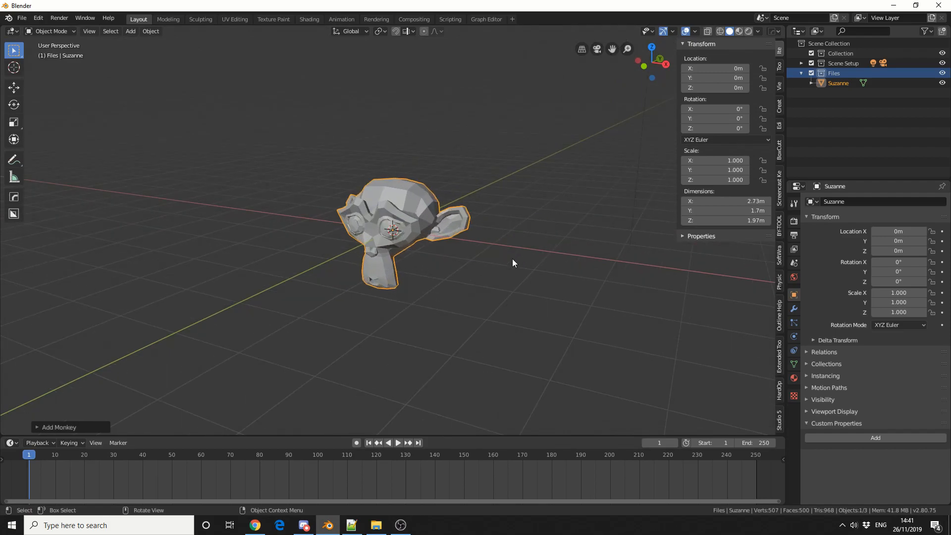
Apply the Studio 53 Freestyle WireFrame to the monkey with a 0.3 px line thickness, and render it
{"action": "left_click", "coordinate": [781, 424]}
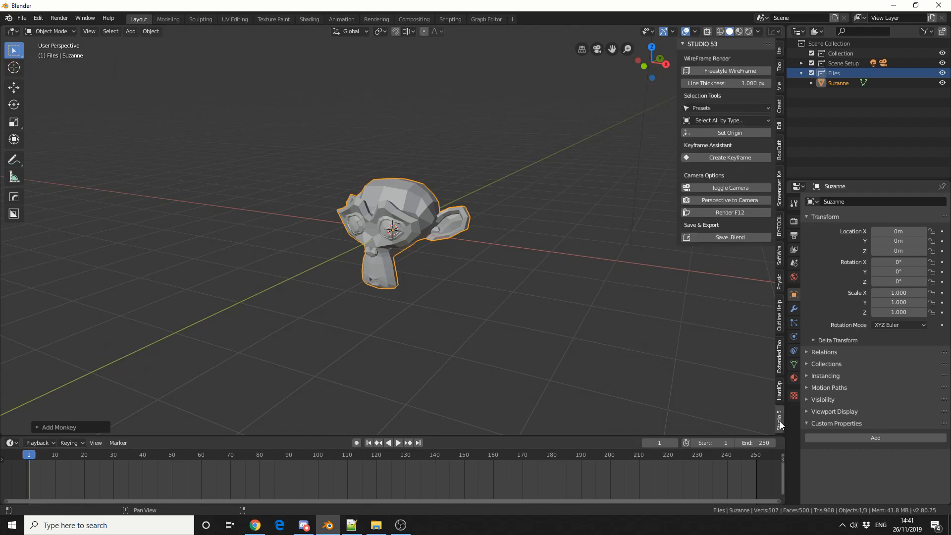
{"action": "left_click", "coordinate": [738, 69]}
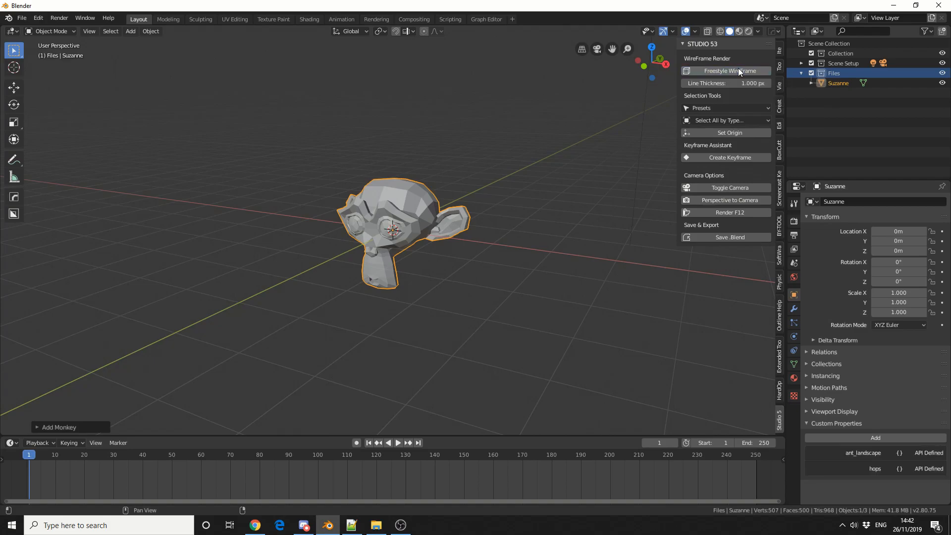
{"action": "left_click", "coordinate": [746, 83]}
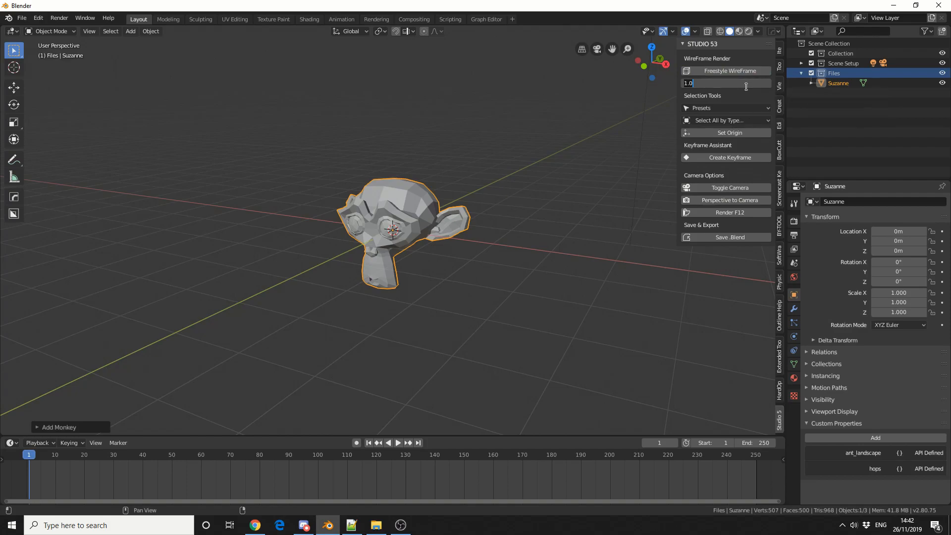
{"action": "type", "text": "0.3"}
{"action": "key", "text": "Return"}
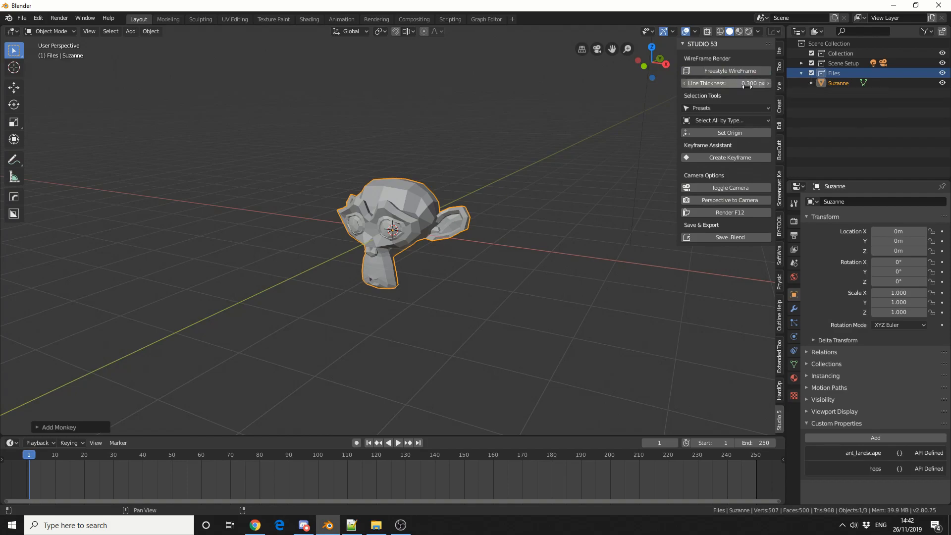
{"action": "key", "text": "F12"}
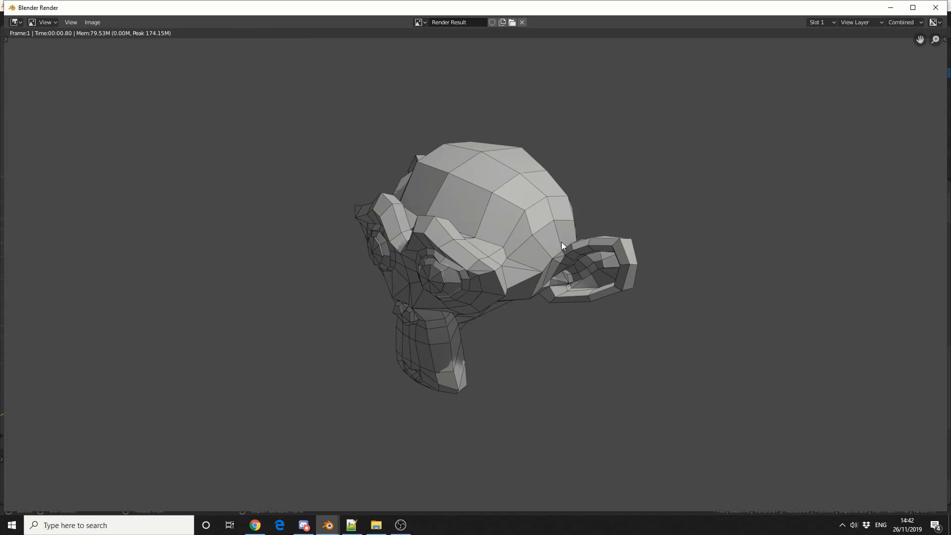
{"action": "left_click", "coordinate": [936, 8]}
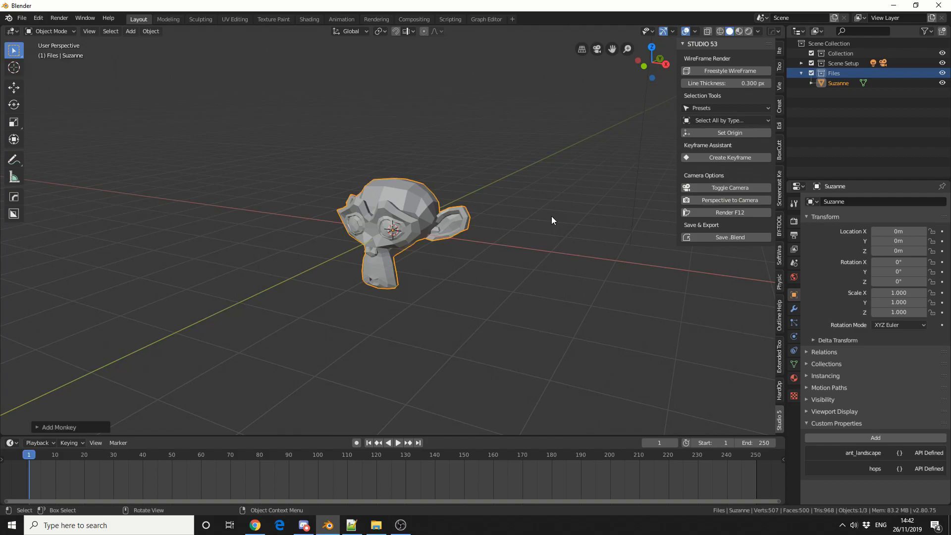
Match the camera to a close three-quarter perspective of the monkey with Studio 53 and render from it
{"action": "scroll", "coordinate": [552, 220], "scroll_direction": "up", "scroll_amount": 4}
{"action": "middle_click_drag", "start_coordinate": [552, 220], "coordinate": [404, 217]}
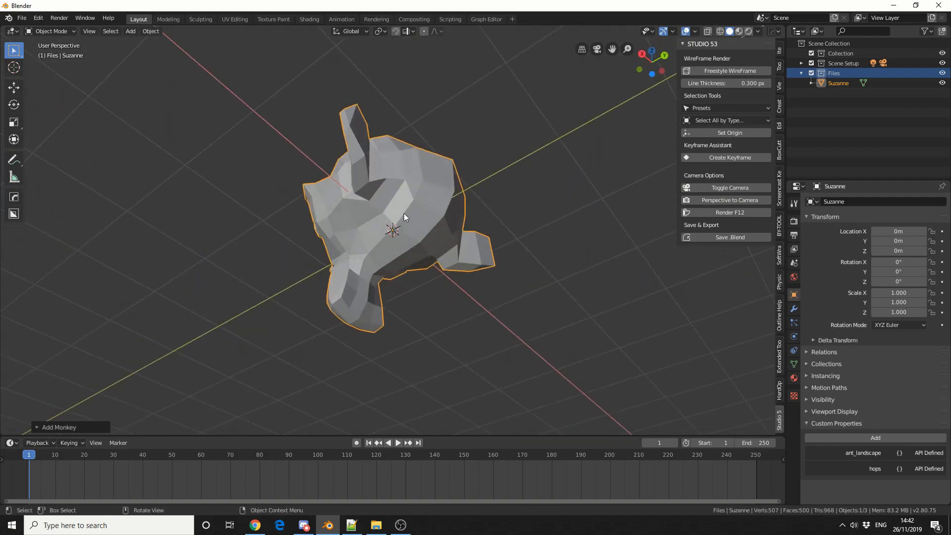
{"action": "middle_click_drag", "start_coordinate": [489, 306], "coordinate": [599, 373]}
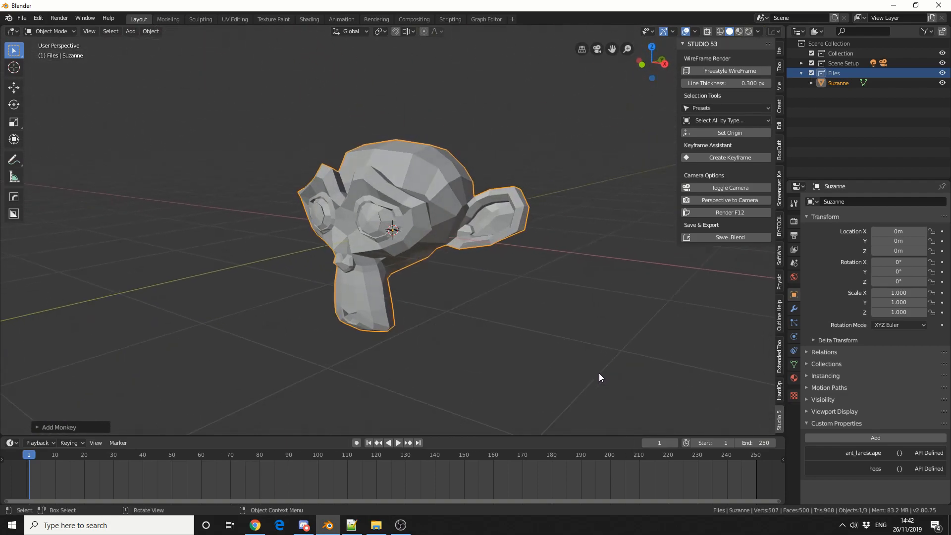
{"action": "left_click", "coordinate": [729, 200]}
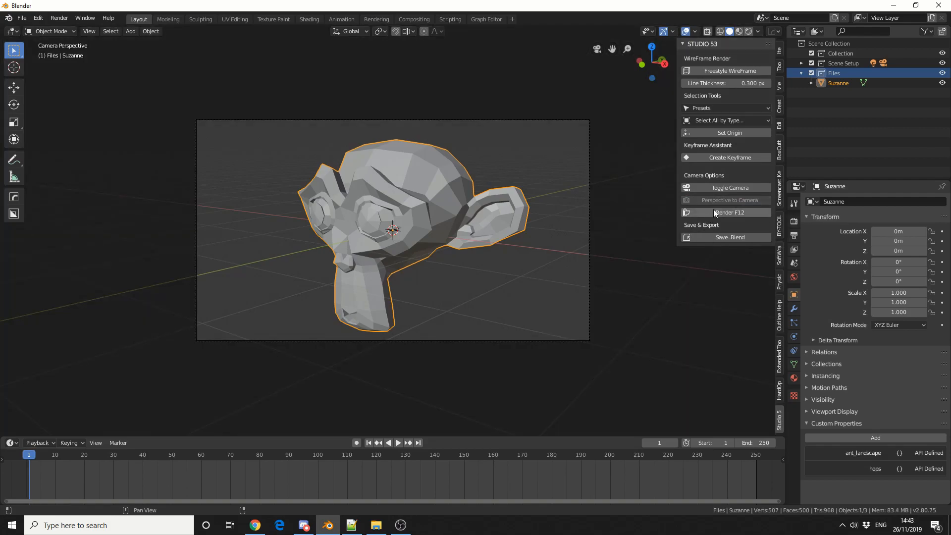
{"action": "left_click", "coordinate": [732, 212]}
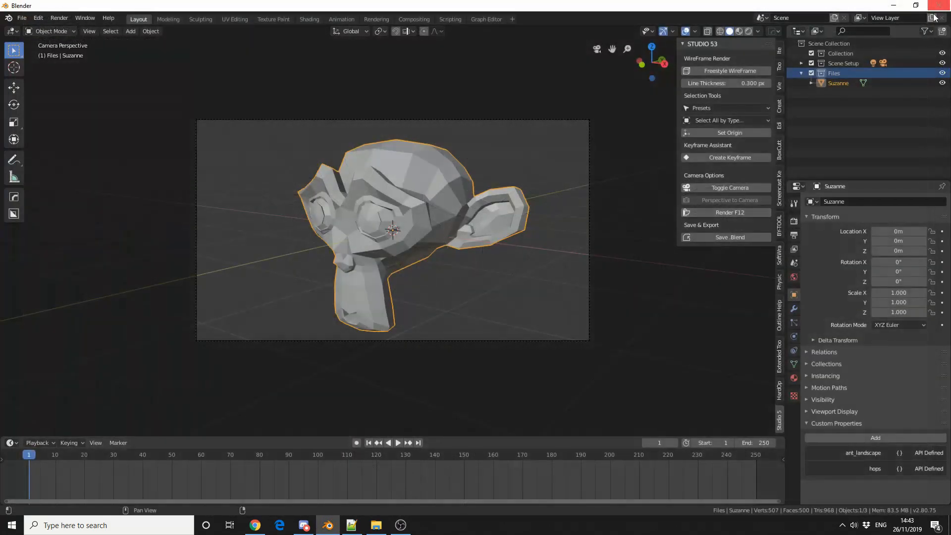
{"action": "left_click", "coordinate": [935, 7]}
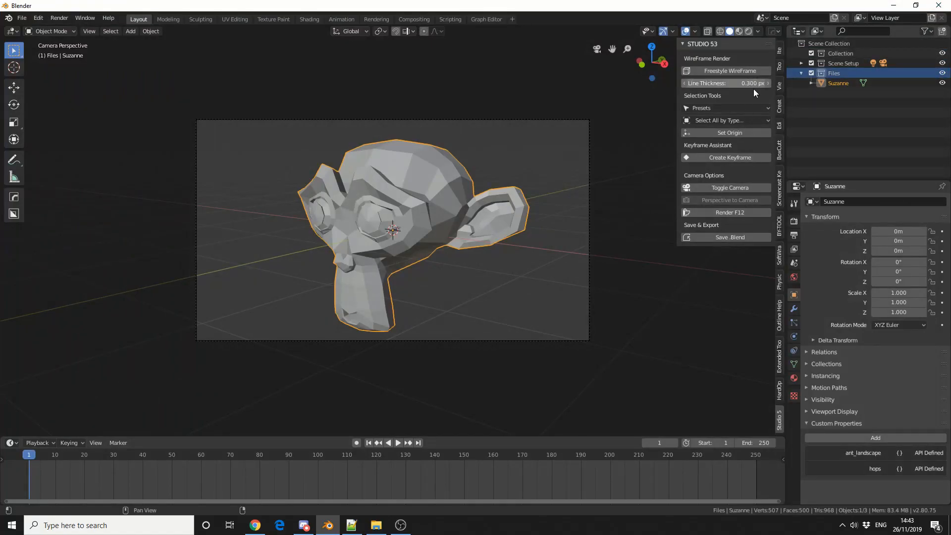
{"action": "left_click", "coordinate": [716, 107]}
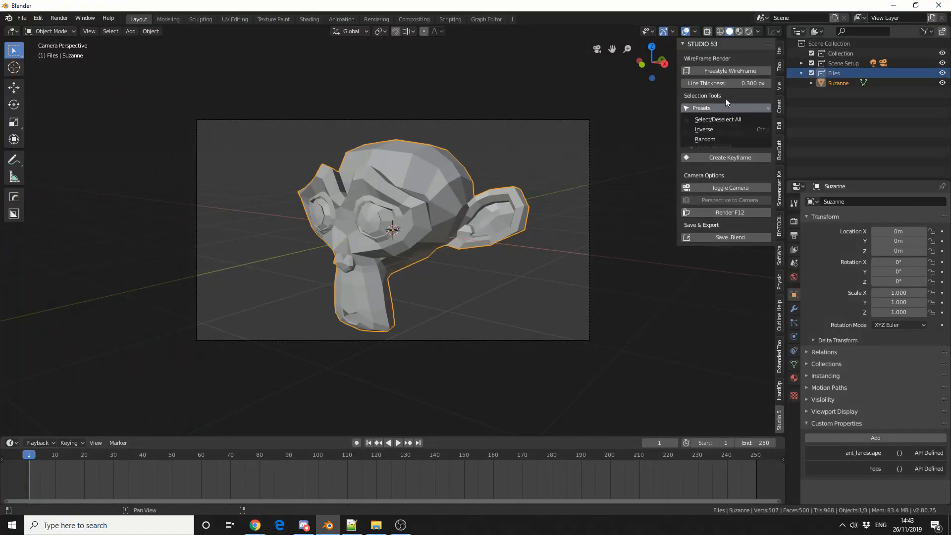
{"action": "left_click", "coordinate": [726, 109]}
{"action": "left_click", "coordinate": [733, 119]}
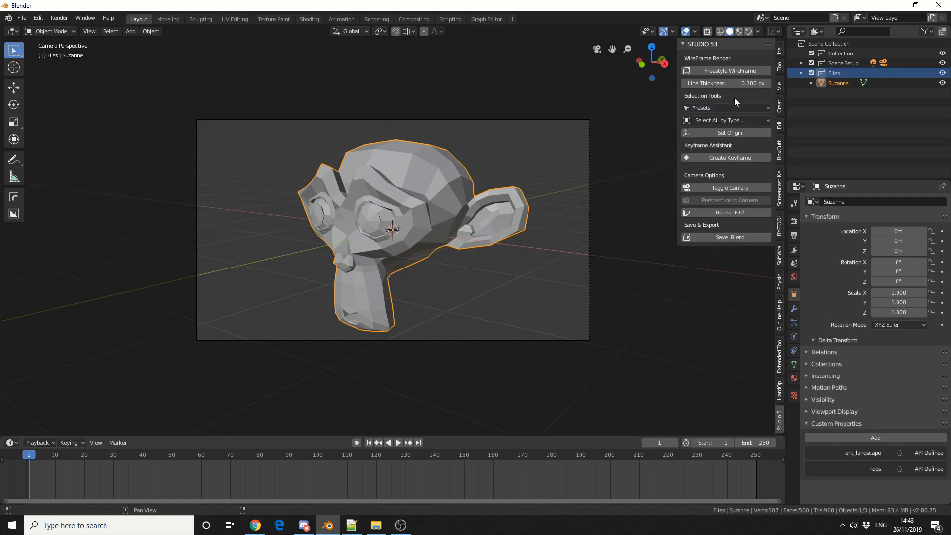